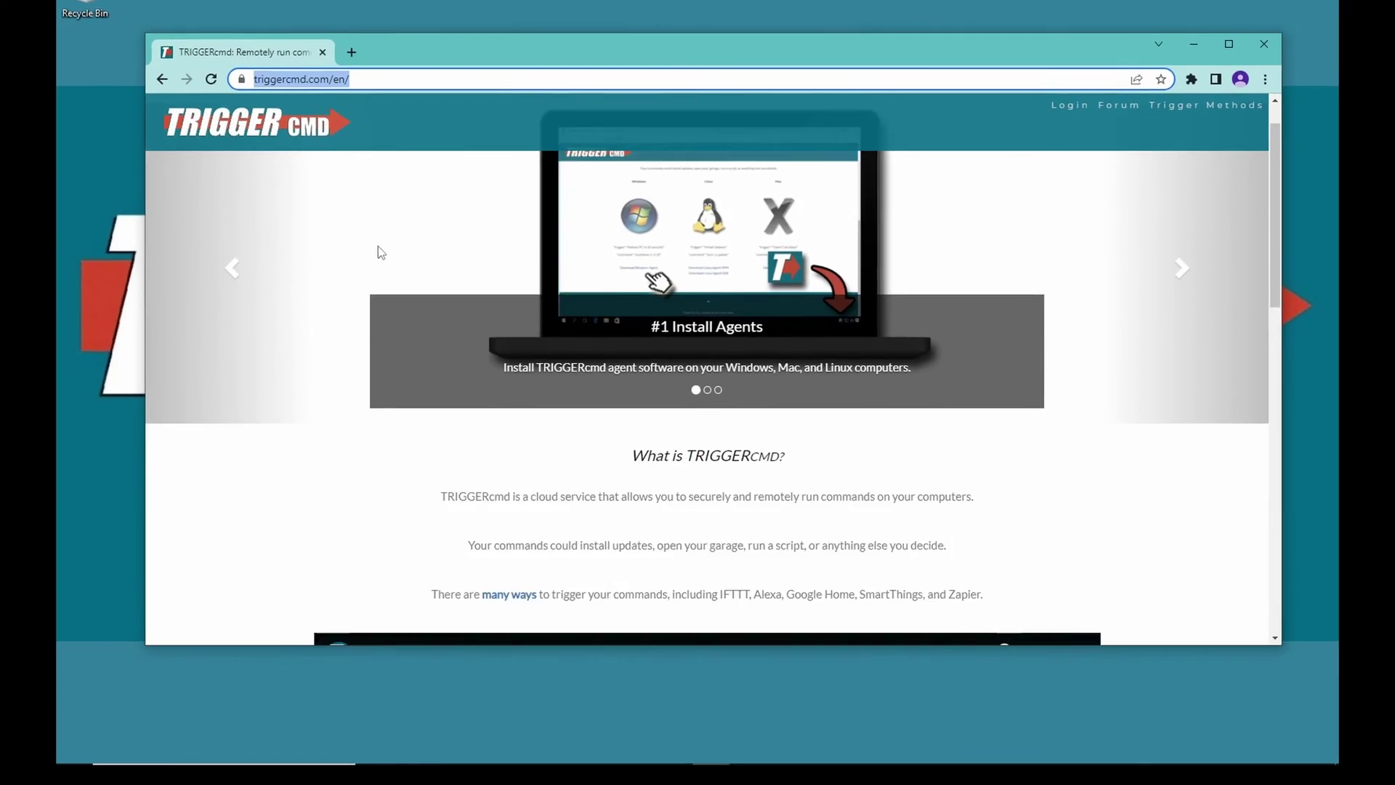
scroll(350, 215, "down", 5)
scroll(349, 215, "down", 5)
scroll(327, 327, "down", 3)
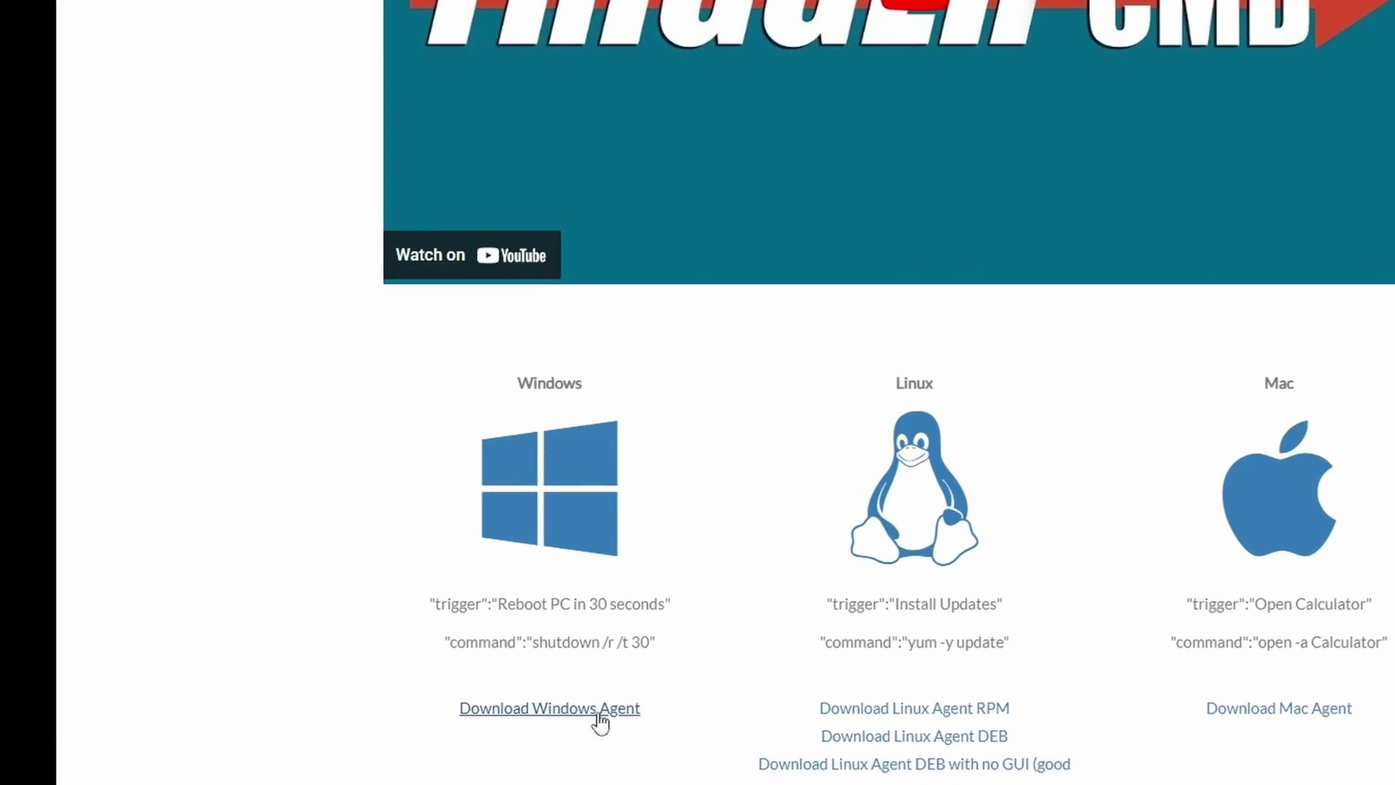
Step: Download the TRIGGERcmd Windows agent installer from the website
left_click(578, 735)
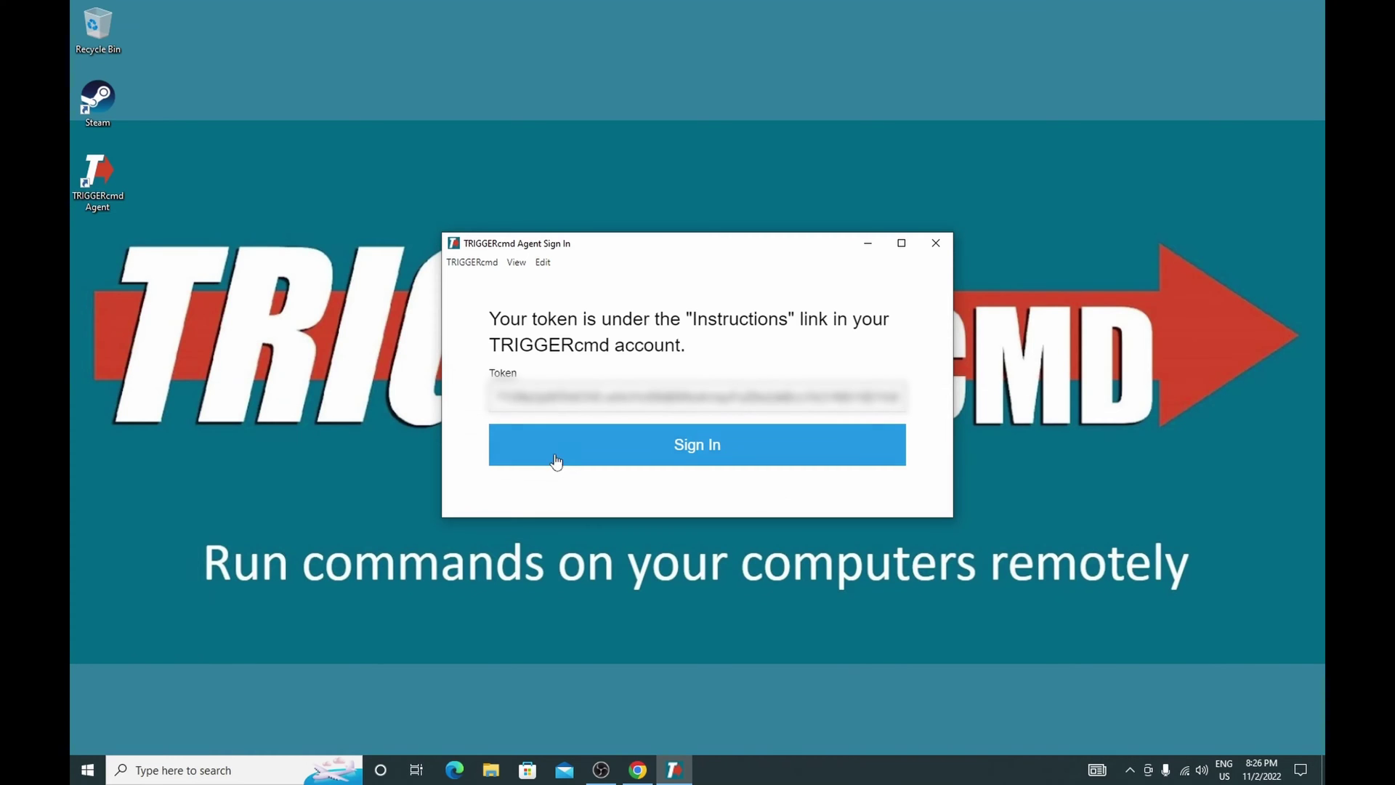
Step: Sign the agent in with the pasted account token and show the hidden tray icons
left_click(562, 464)
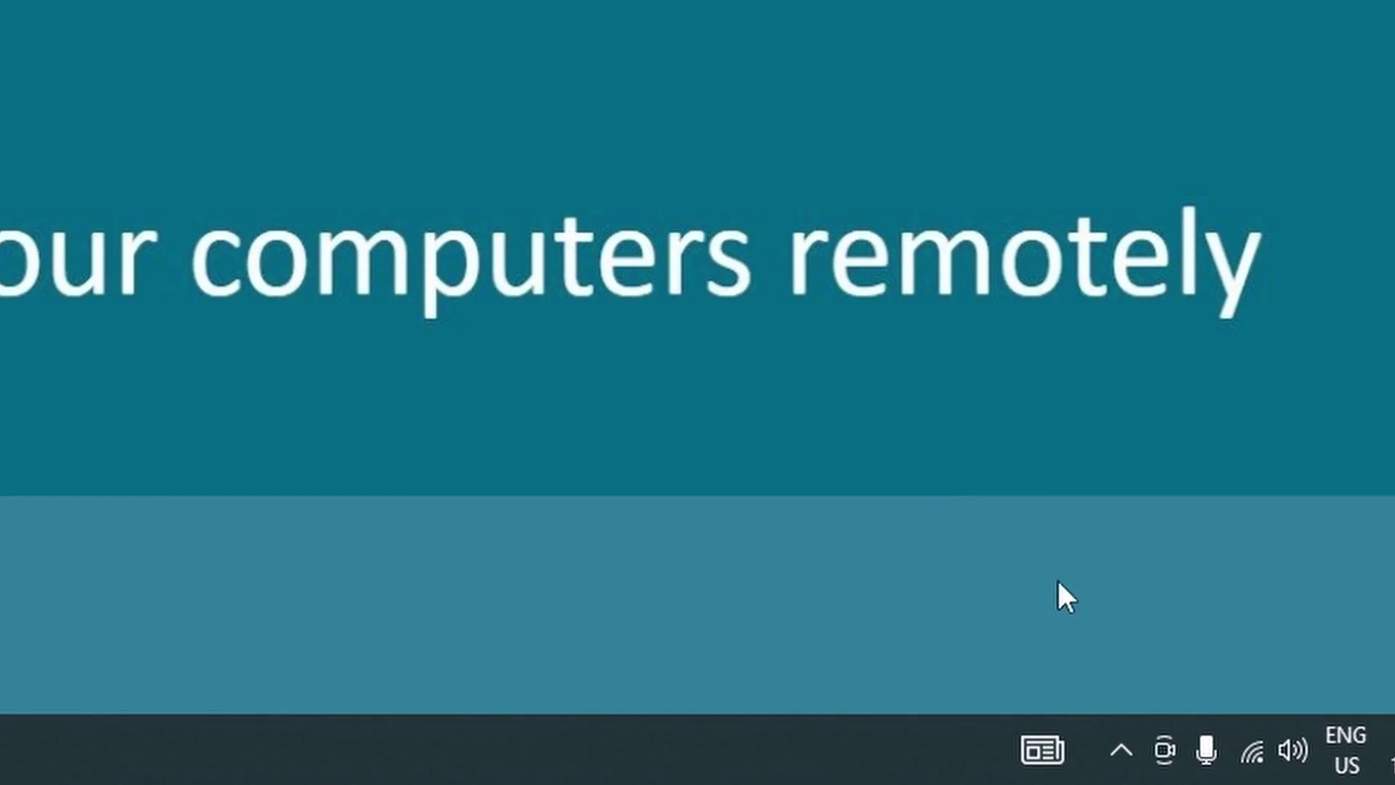
left_click(1144, 754)
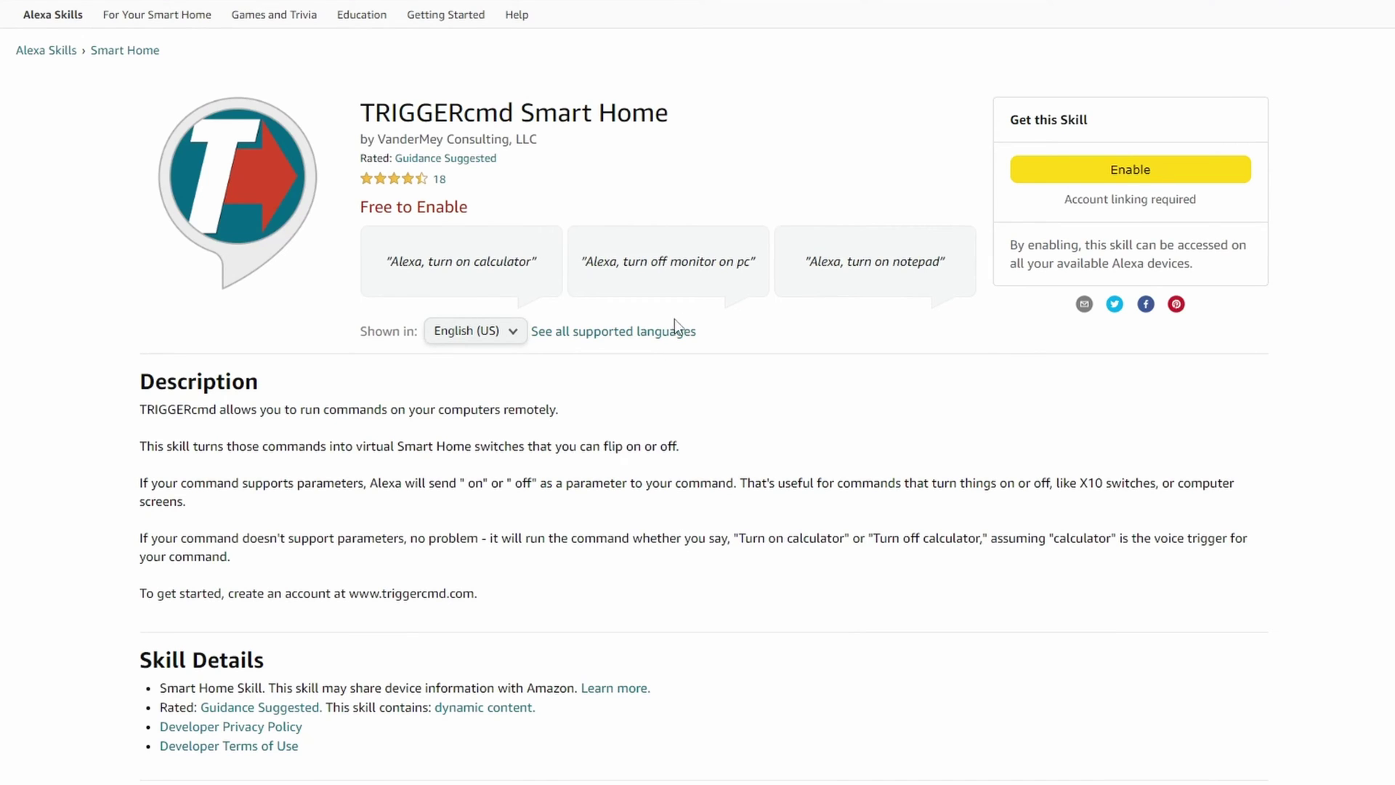
Step: Enable the TRIGGERcmd Smart Home skill, then test-run the Notepad and Calculator commands
left_click(1063, 175)
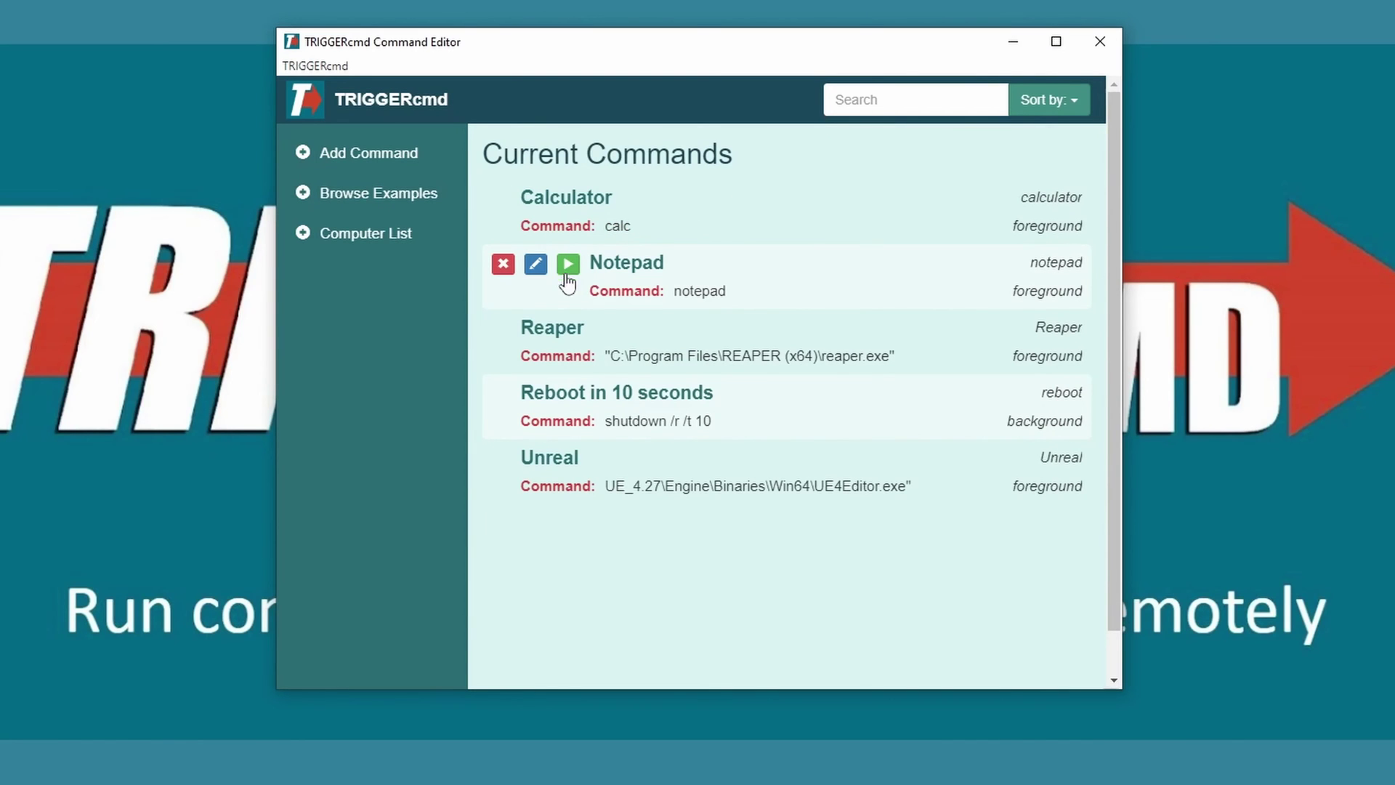
left_click(571, 271)
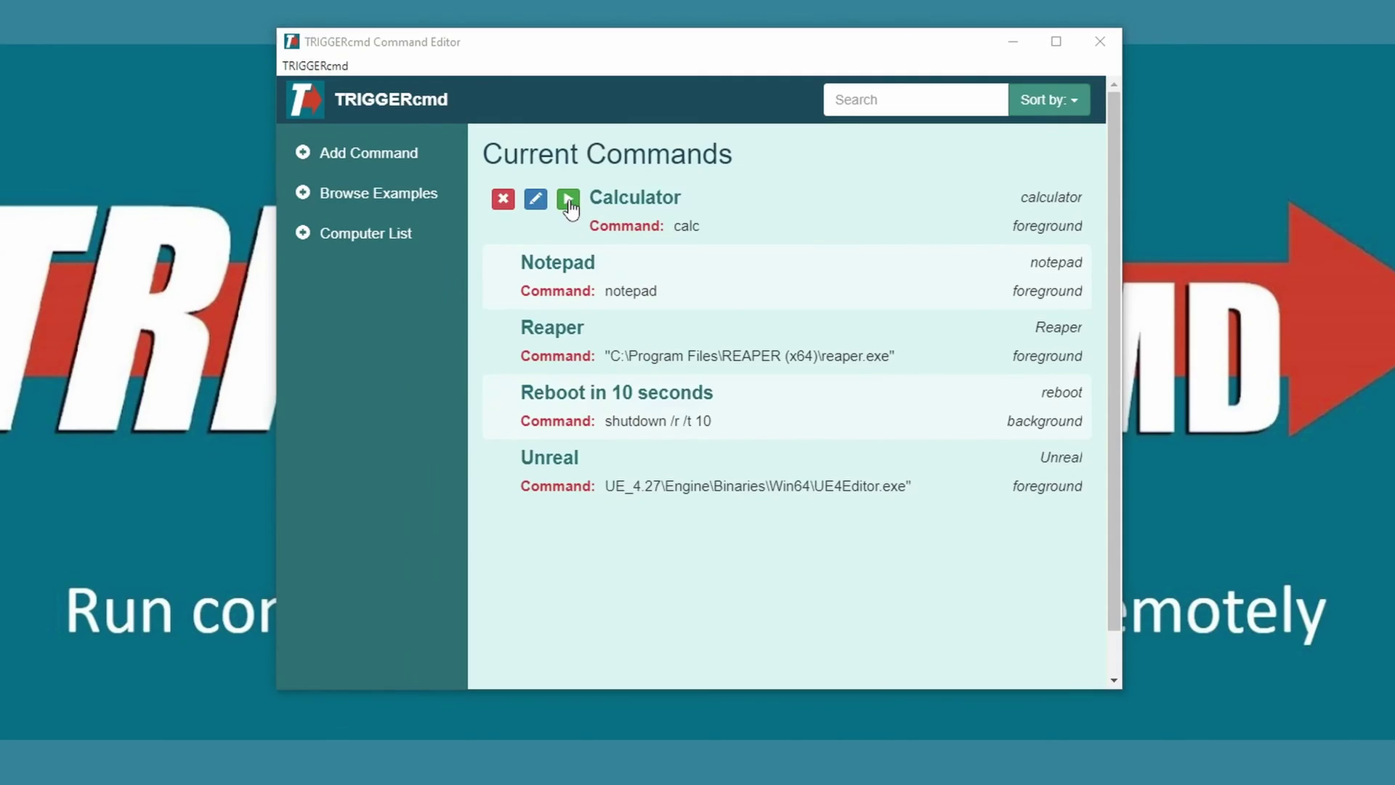
left_click(568, 200)
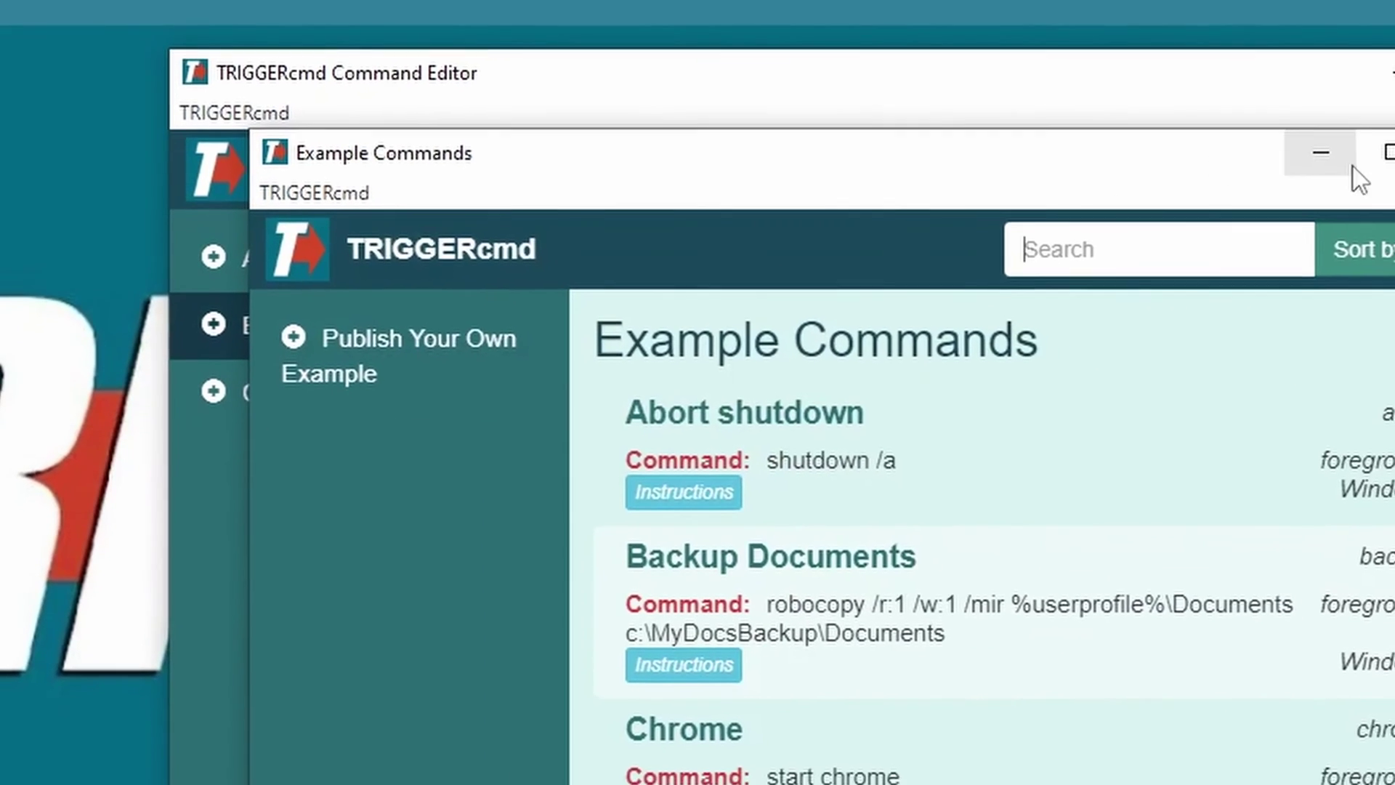
scroll(1035, 503, "down", 2)
scroll(1013, 490, "down", 2)
scroll(991, 476, "down", 2)
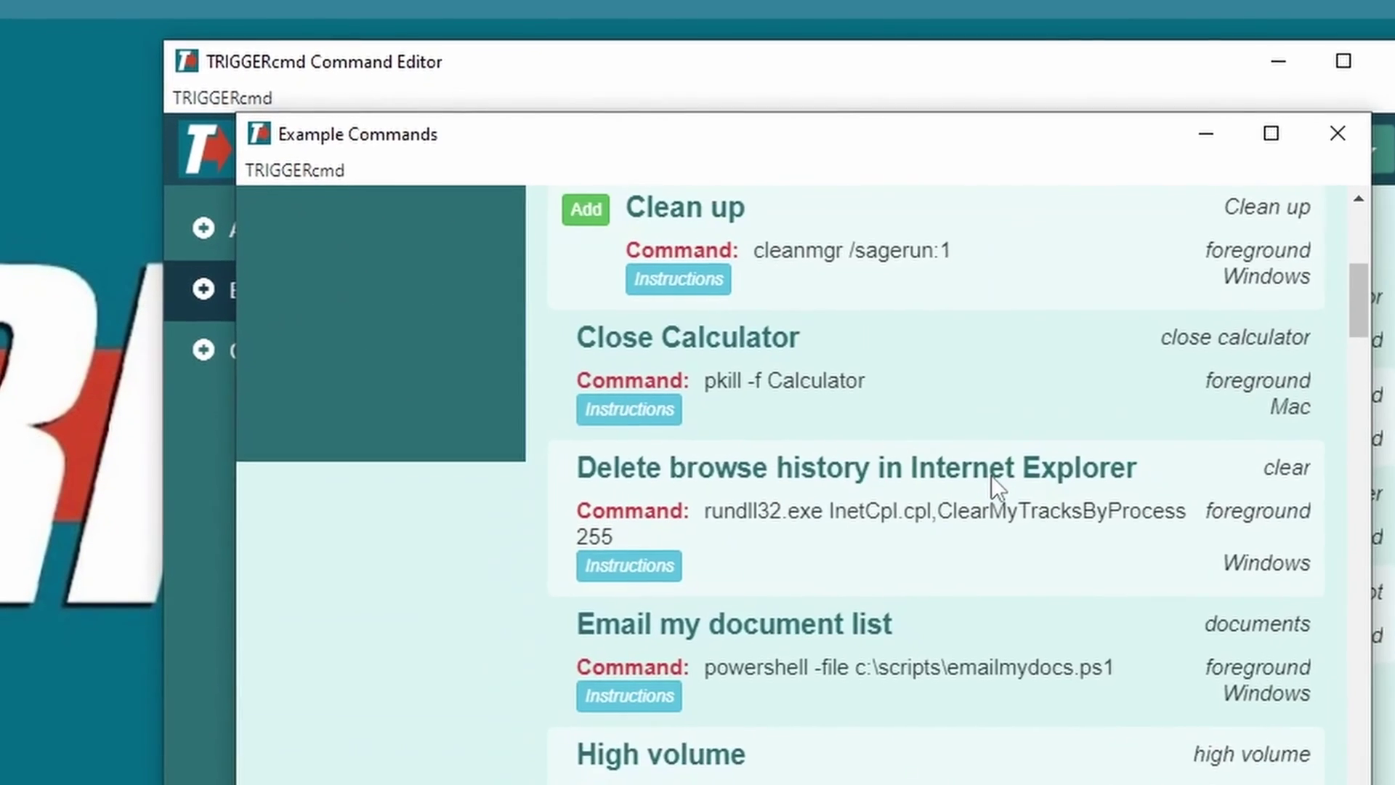
scroll(991, 476, "down", 2)
scroll(972, 463, "down", 1)
scroll(952, 452, "down", 2)
scroll(933, 441, "down", 2)
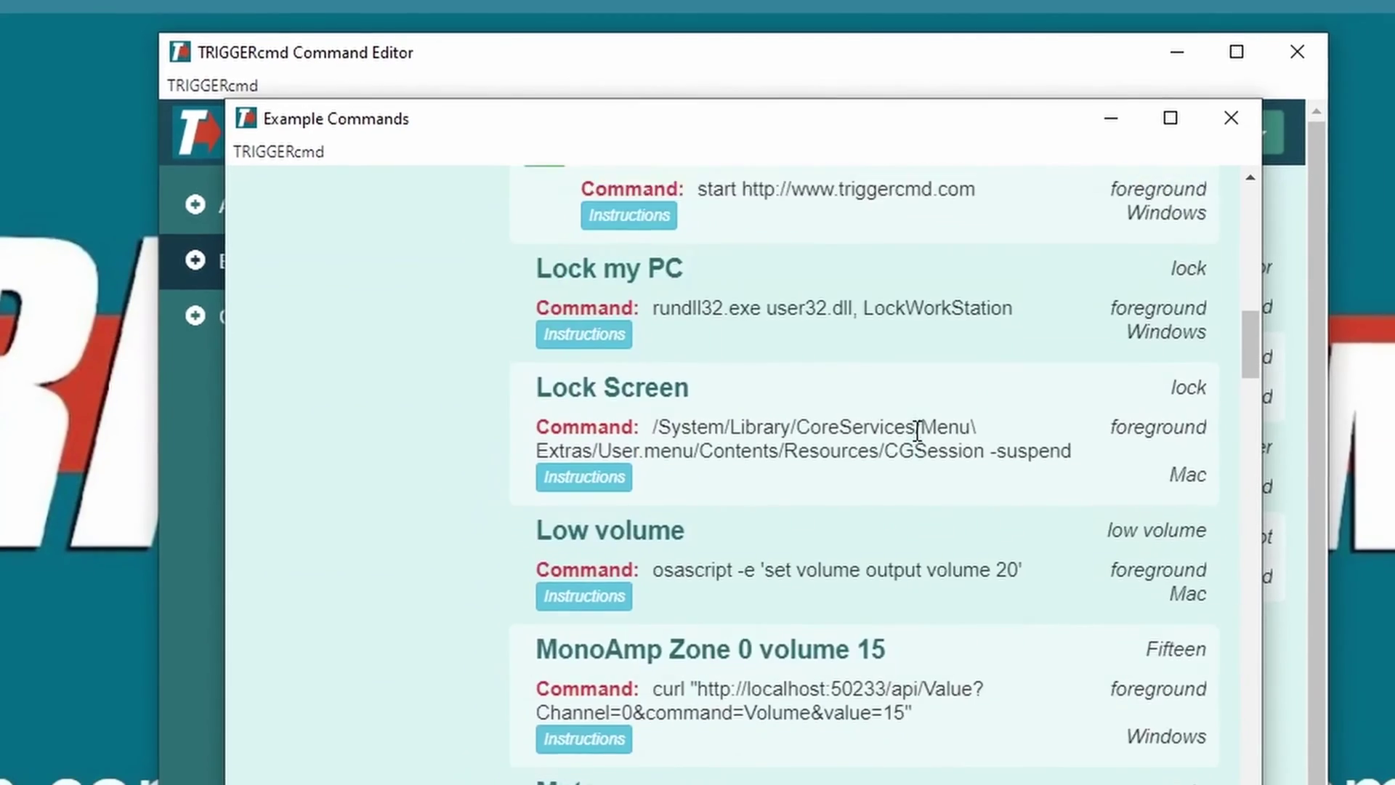
scroll(909, 423, "down", 2)
scroll(892, 412, "down", 2)
scroll(876, 404, "down", 2)
scroll(859, 401, "down", 2)
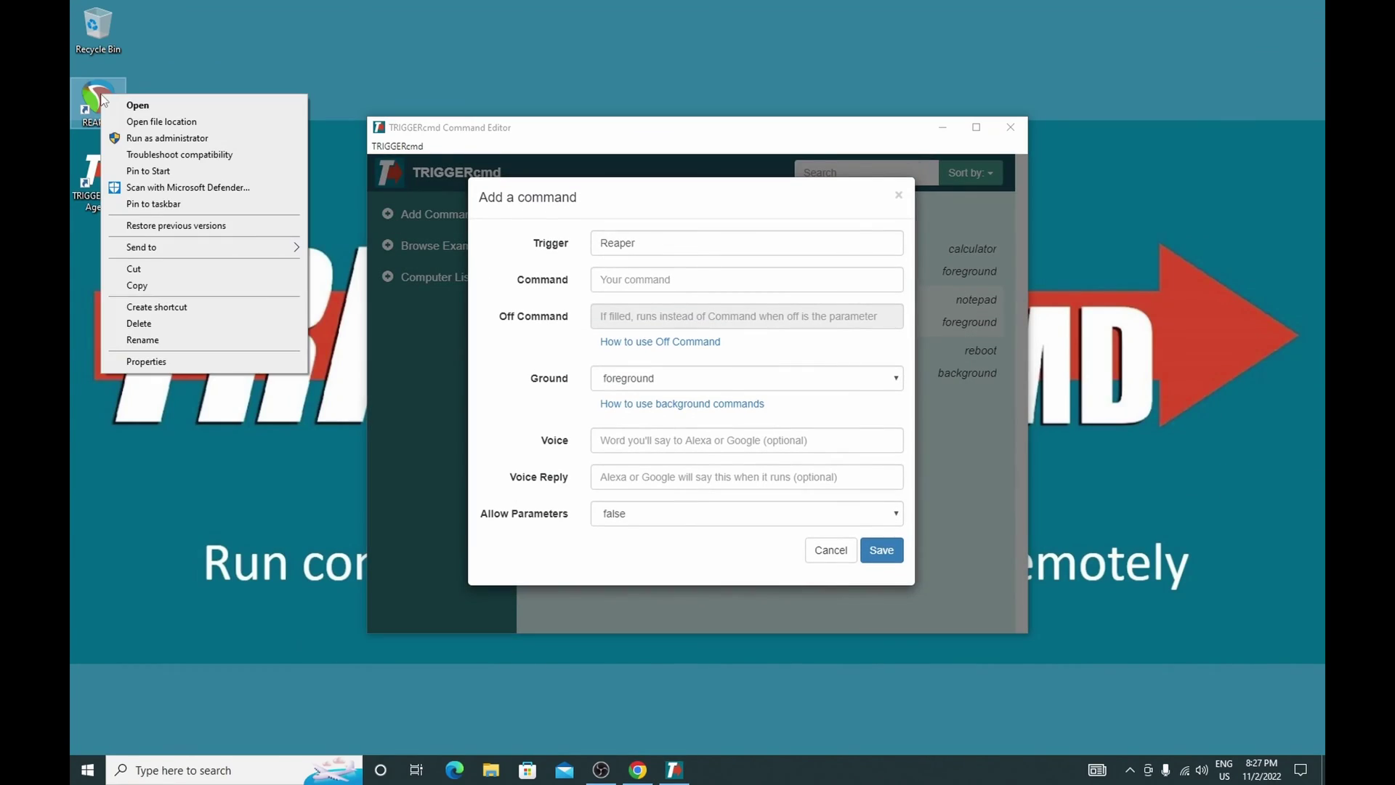
Step: Find reaper.exe's path in the REAPER shortcut's properties and enter it as the command
left_click(146, 362)
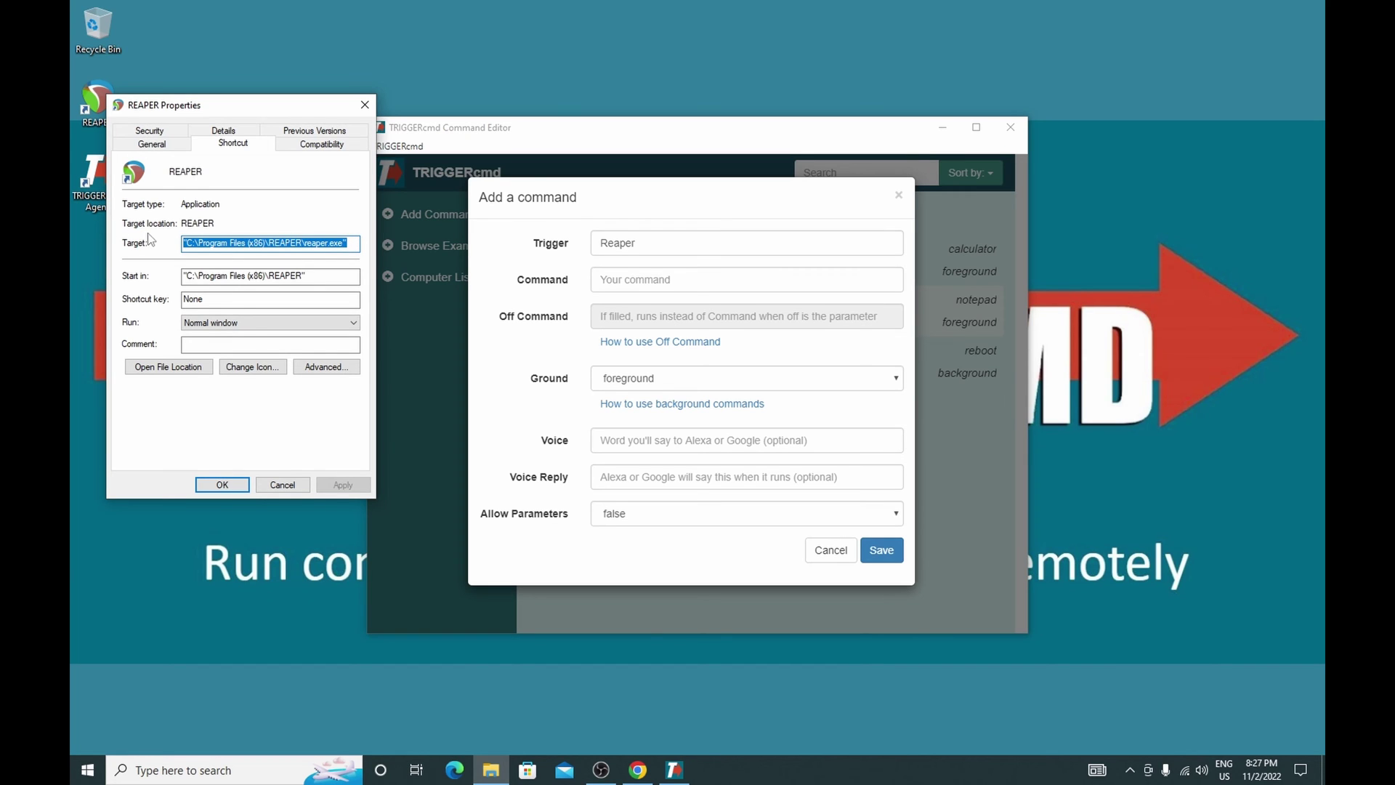
left_click(684, 279)
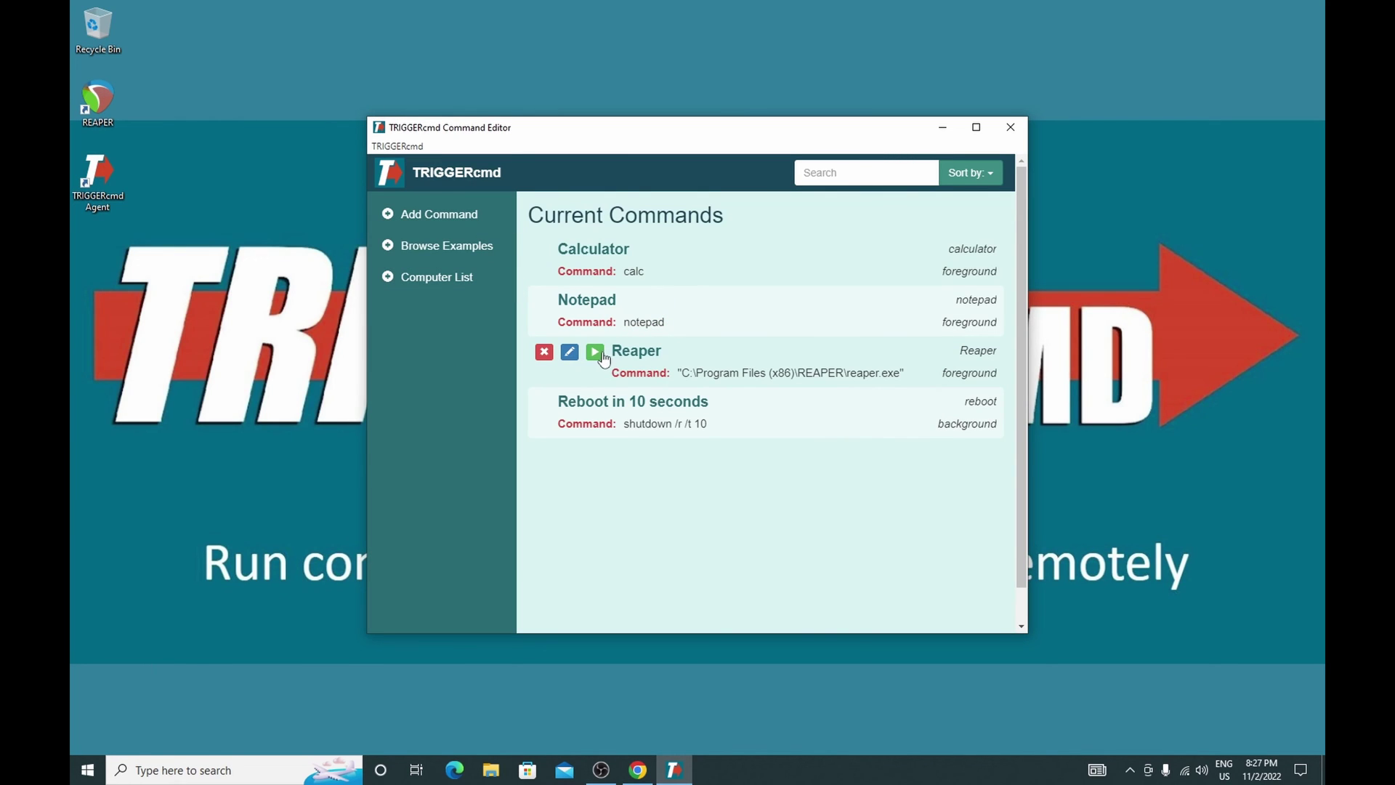
Step: Test-run the saved Reaper command to launch REAPER
left_click(596, 353)
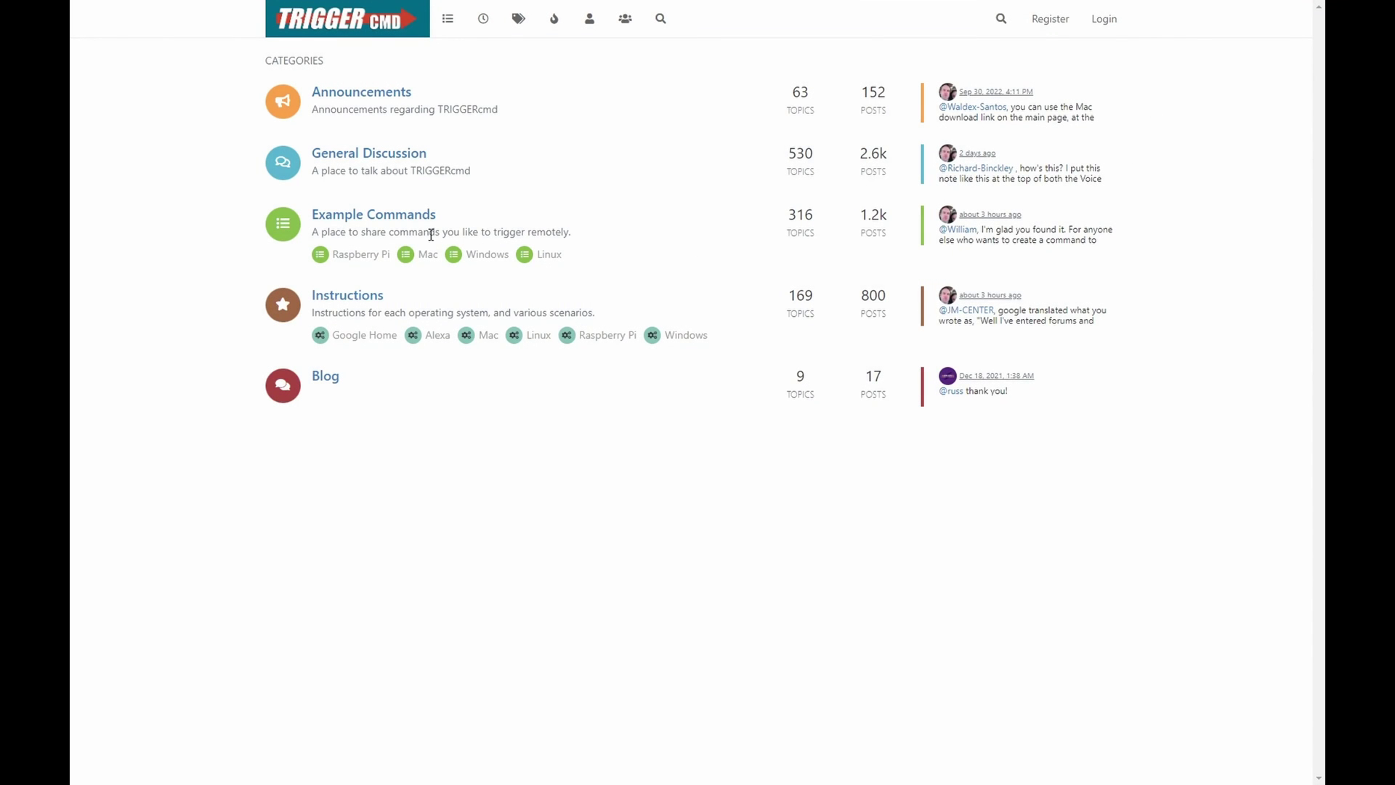
Step: Open the Example Commands category on the TRIGGERcmd forum
left_click(374, 216)
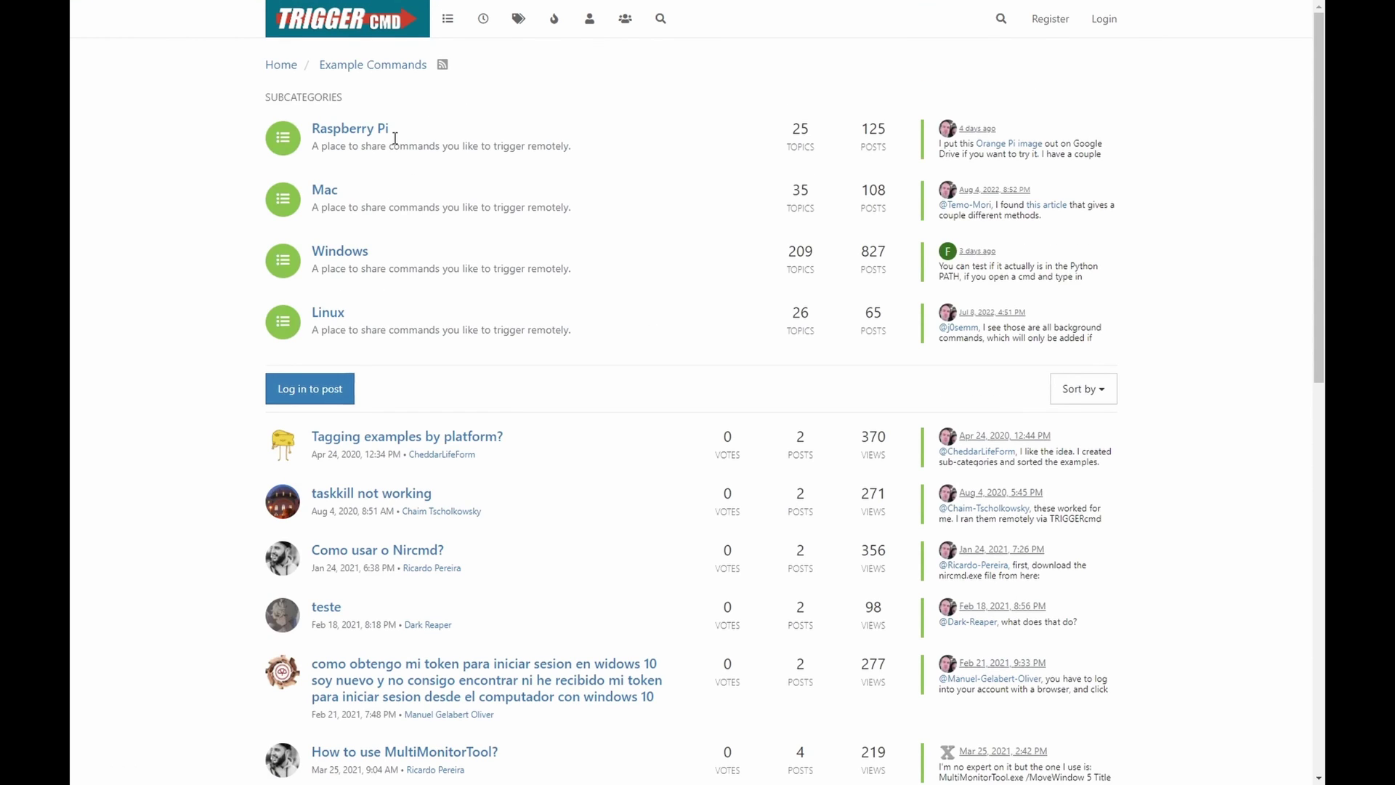